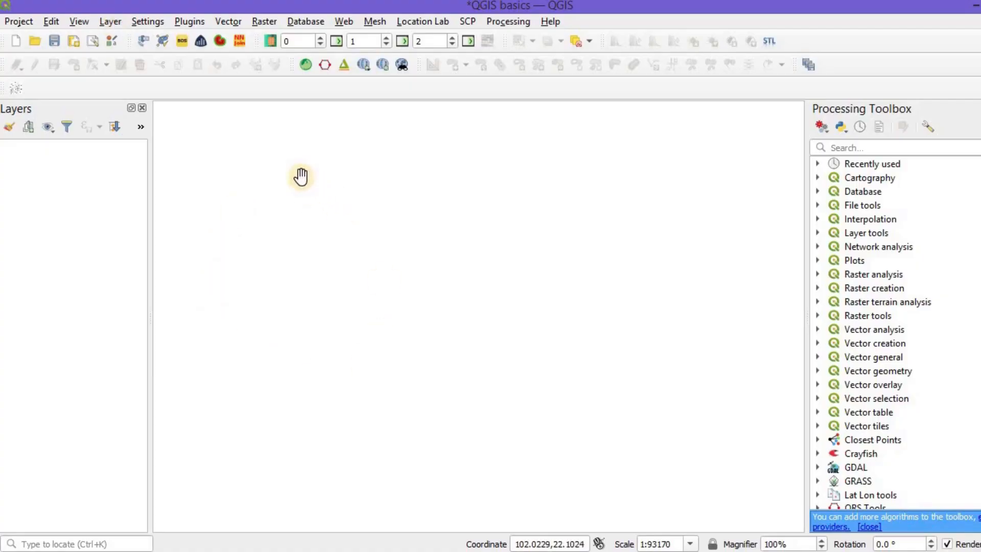
# Add the india_st.shp file from the india shapefile folder to the project as a vector layer.
pyautogui.click(119, 24)
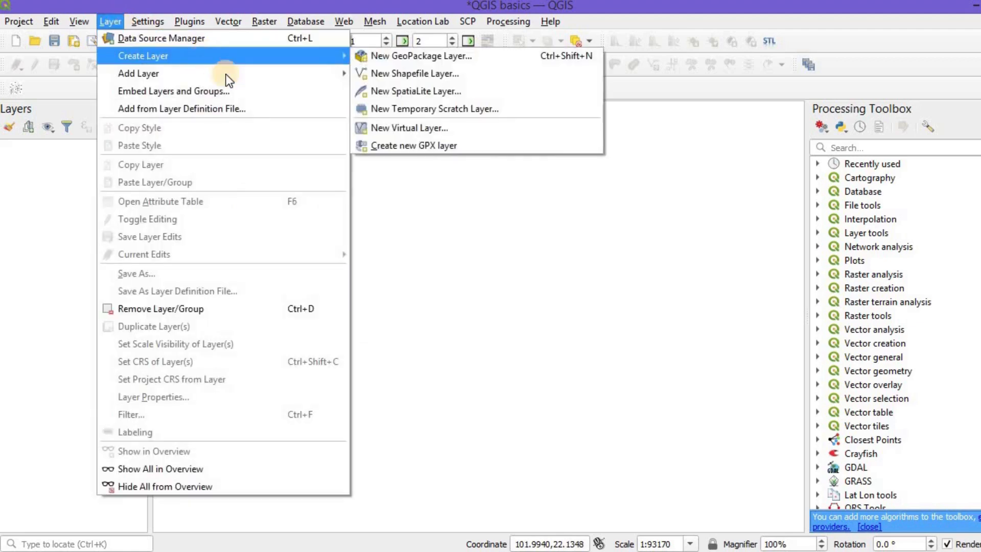
pyautogui.moveTo(226, 75)
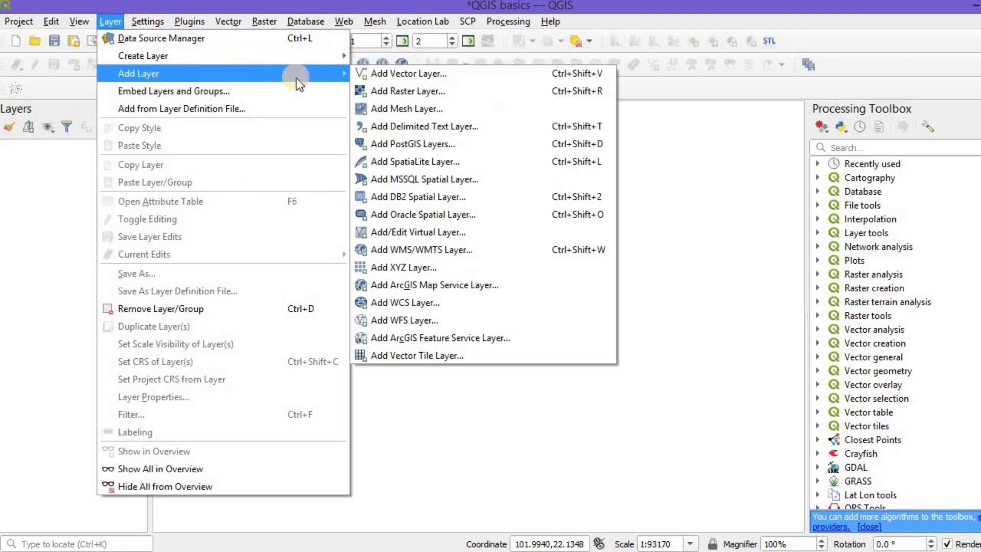
pyautogui.click(522, 73)
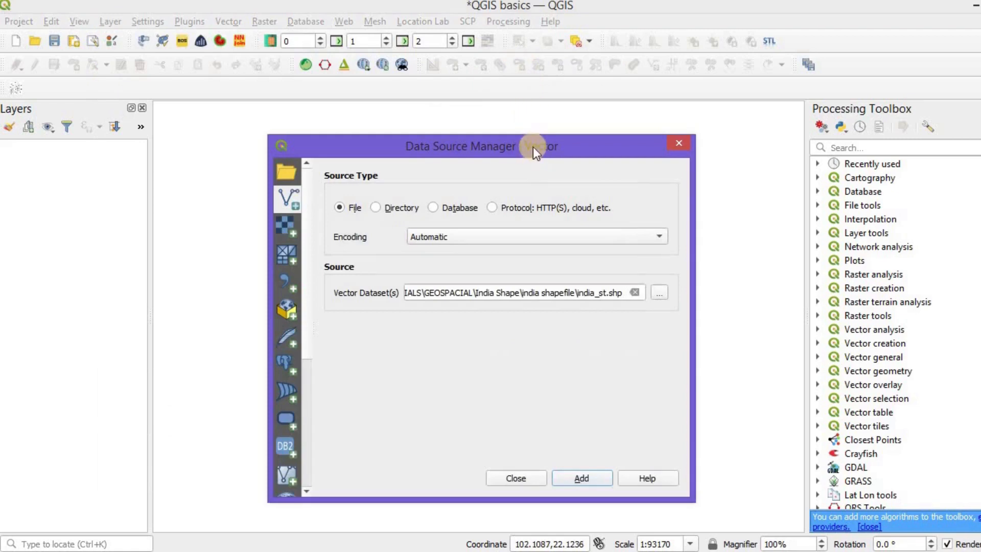
pyautogui.moveTo(504, 102); pyautogui.dragTo(503, 95)
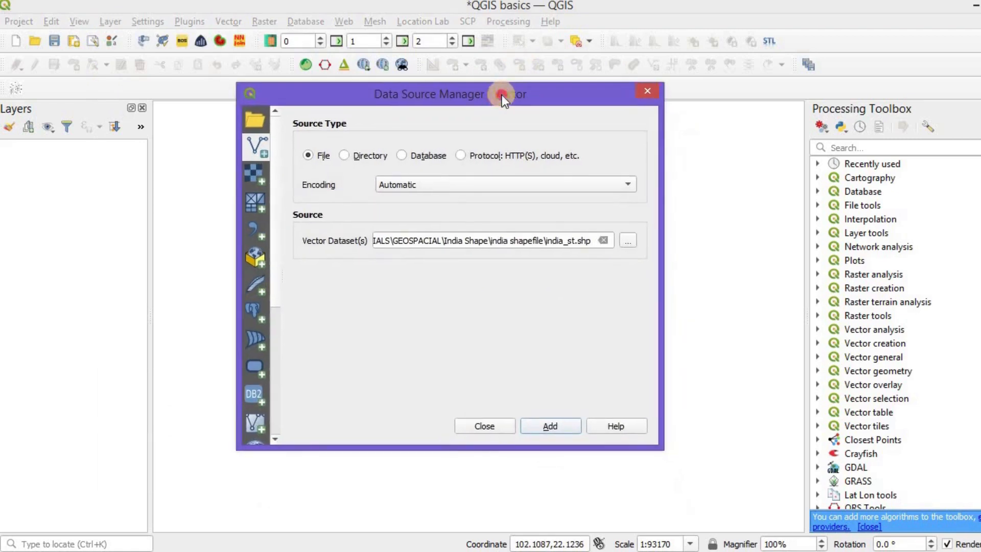
pyautogui.click(629, 240)
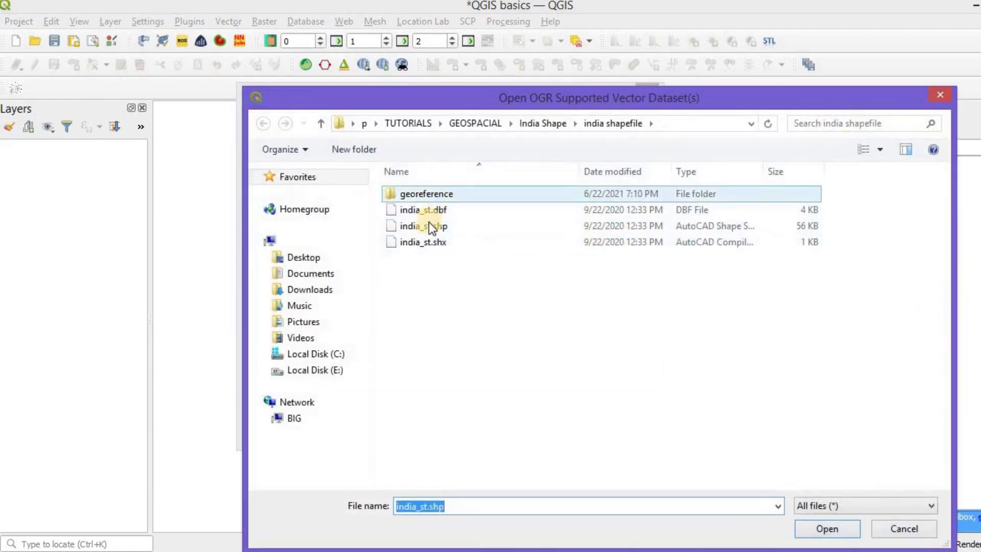
pyautogui.click(430, 228)
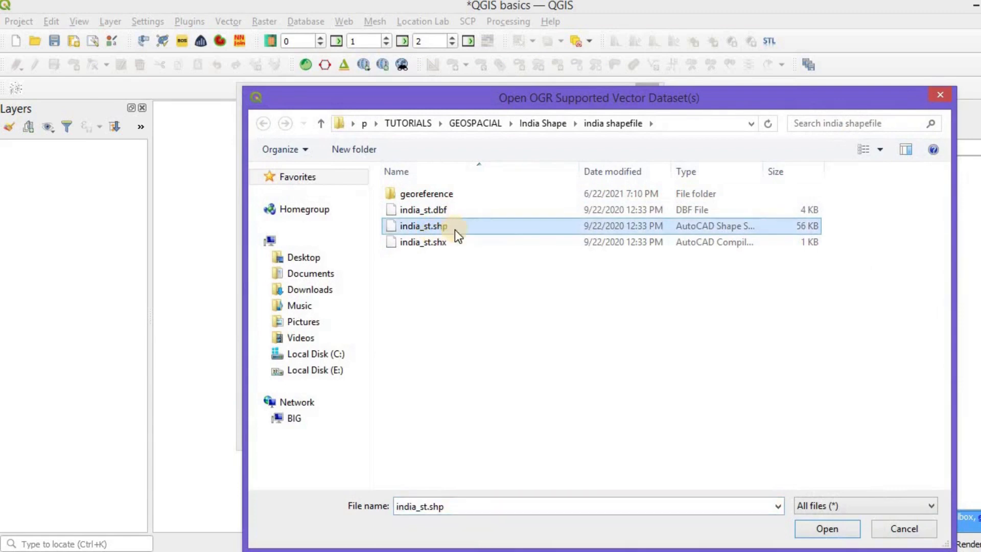
pyautogui.click(825, 529)
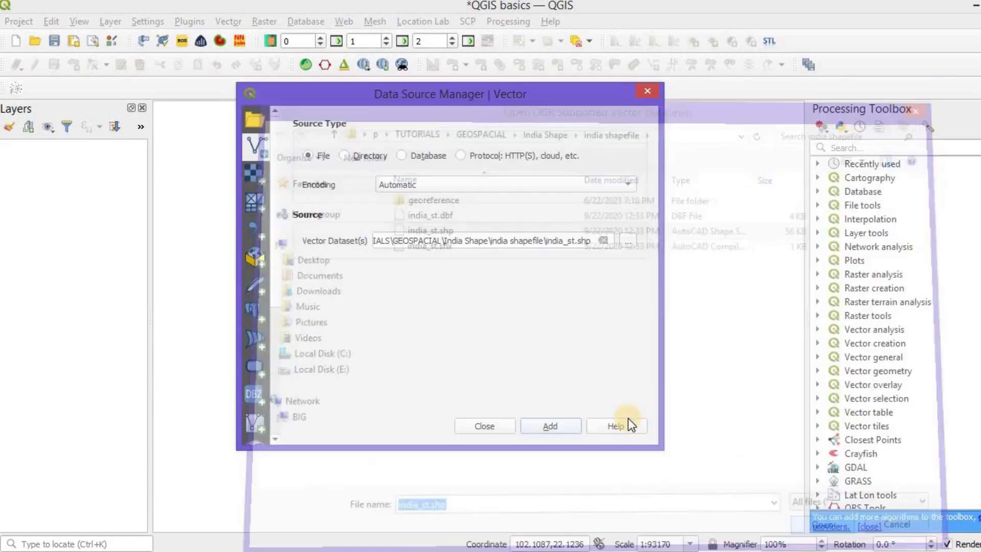
pyautogui.click(550, 429)
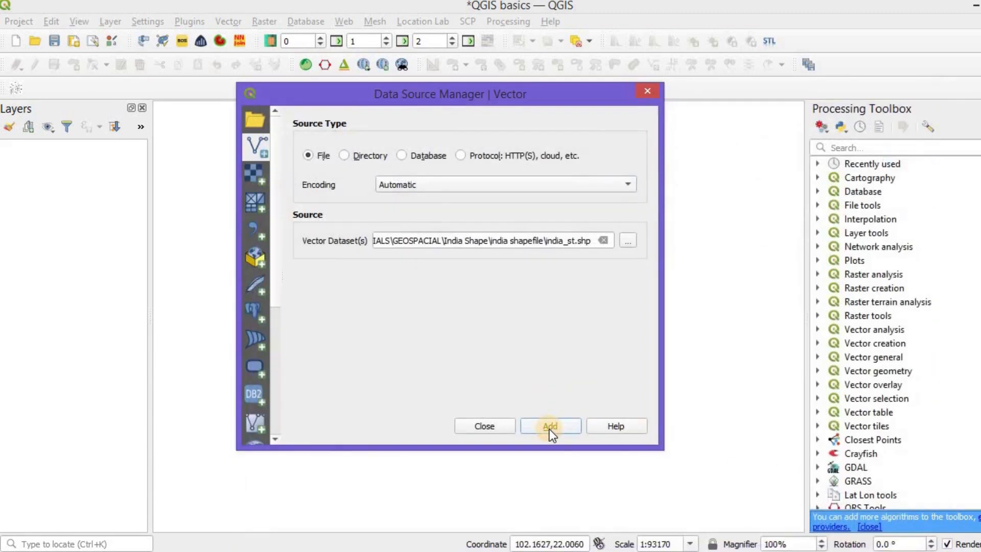
pyautogui.click(484, 426)
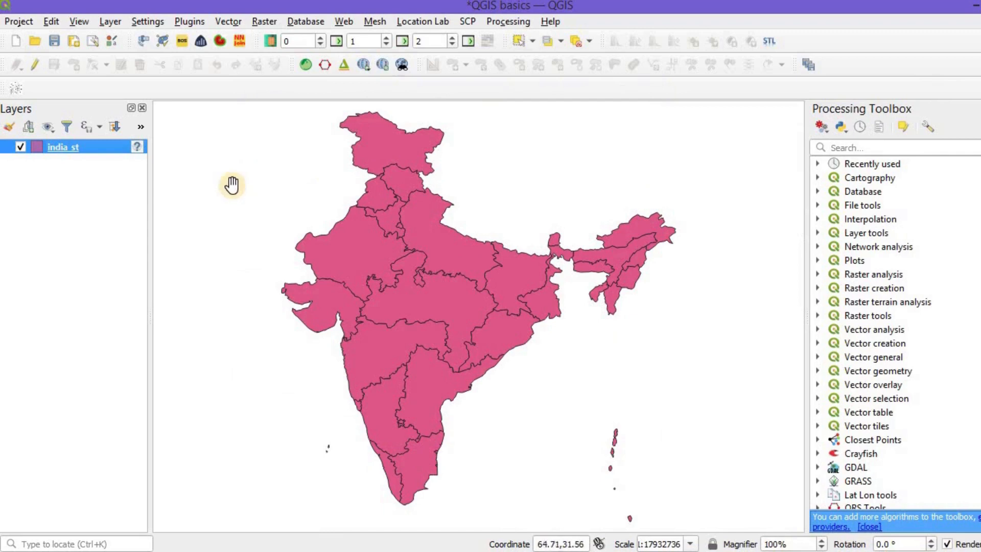
# Examine the attribute table of the india_st layer for its state-level fields, and close it.
pyautogui.rightClick(78, 146)
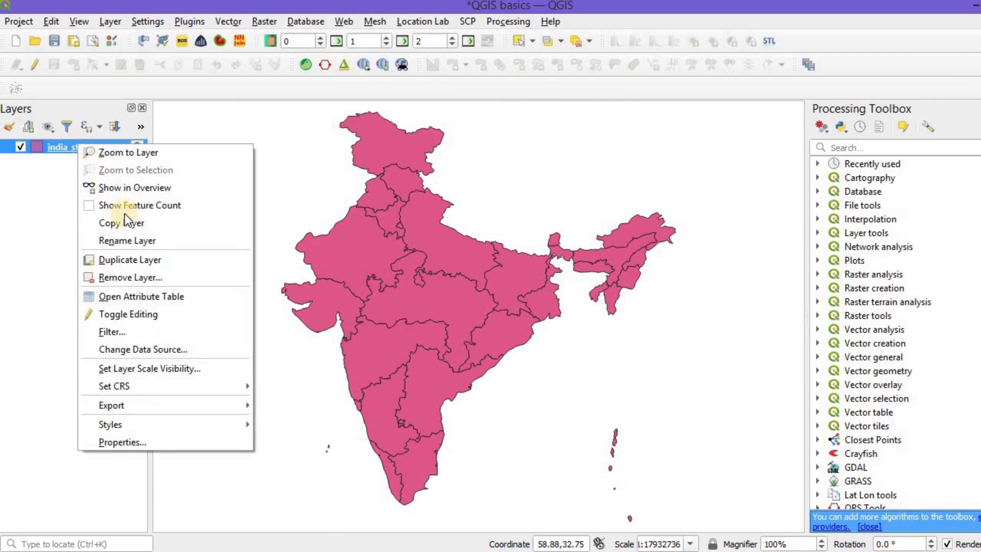
pyautogui.click(227, 296)
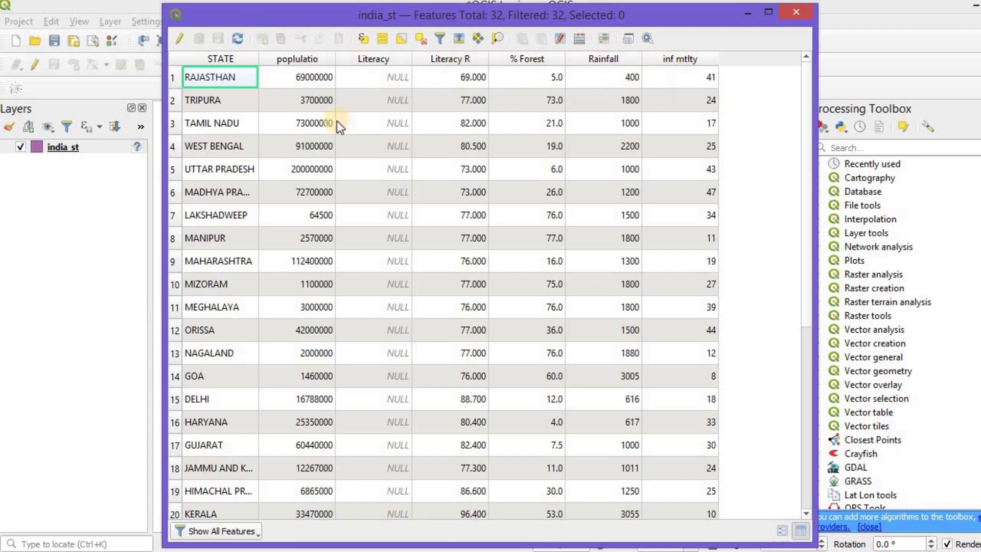
pyautogui.click(795, 11)
# Switch the india_st layer's symbology to Graduated, using the % Forest field as its value.
pyautogui.click(83, 147)
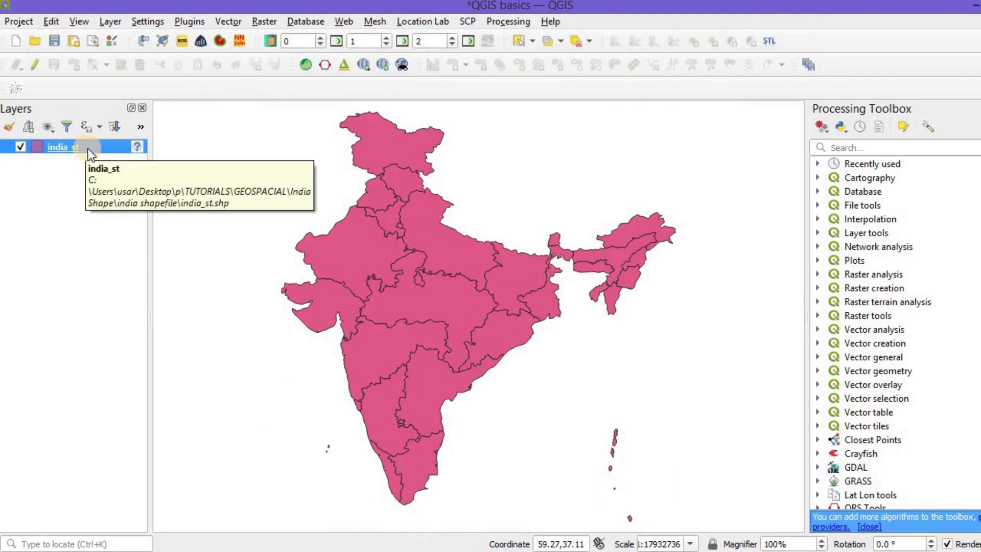
pyautogui.click(99, 148)
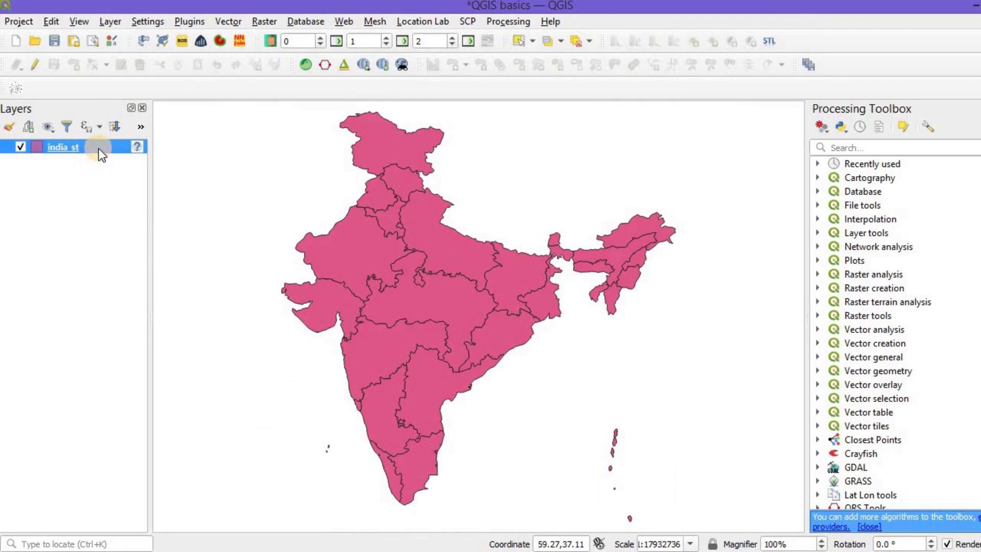
pyautogui.doubleClick(99, 148)
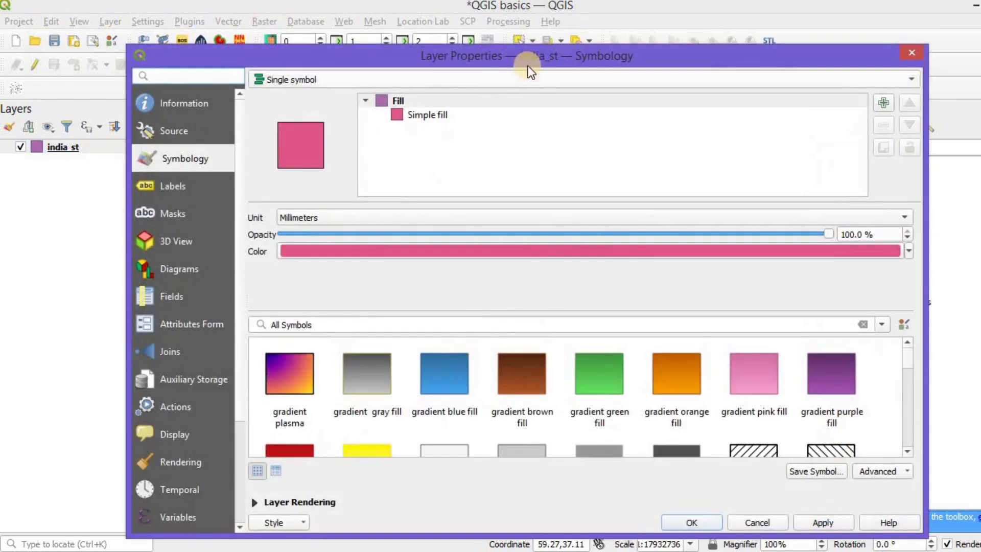
pyautogui.moveTo(533, 49); pyautogui.dragTo(528, 32)
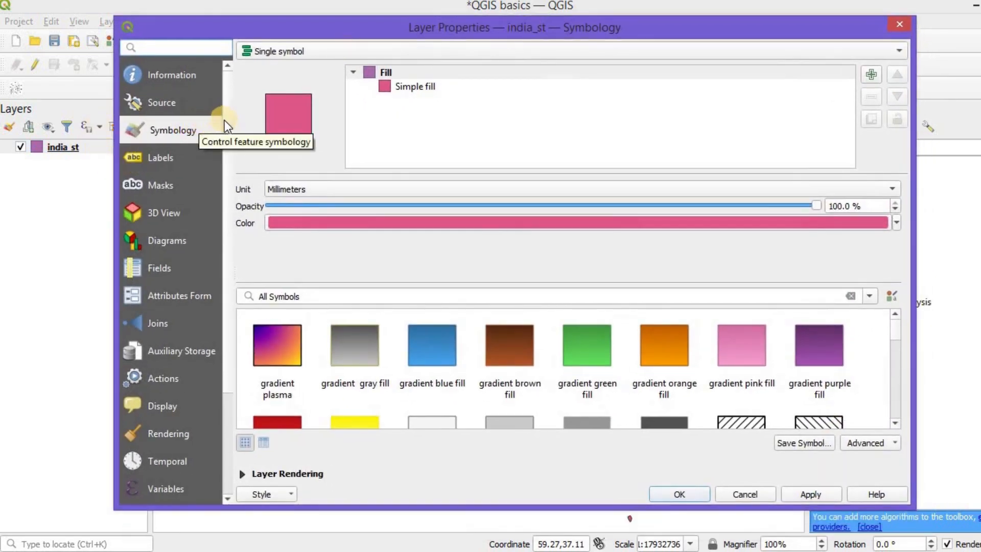
pyautogui.click(593, 51)
pyautogui.click(520, 82)
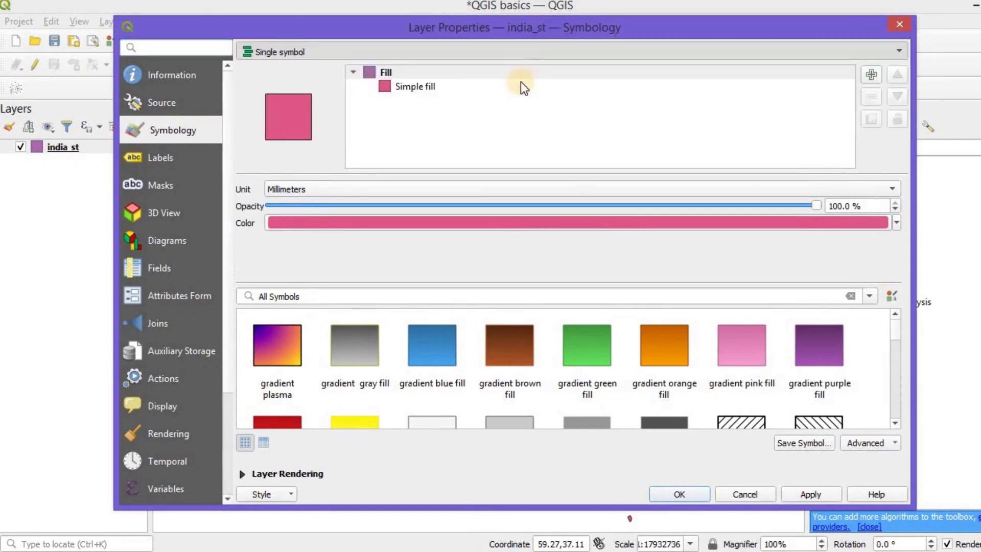
pyautogui.click(875, 75)
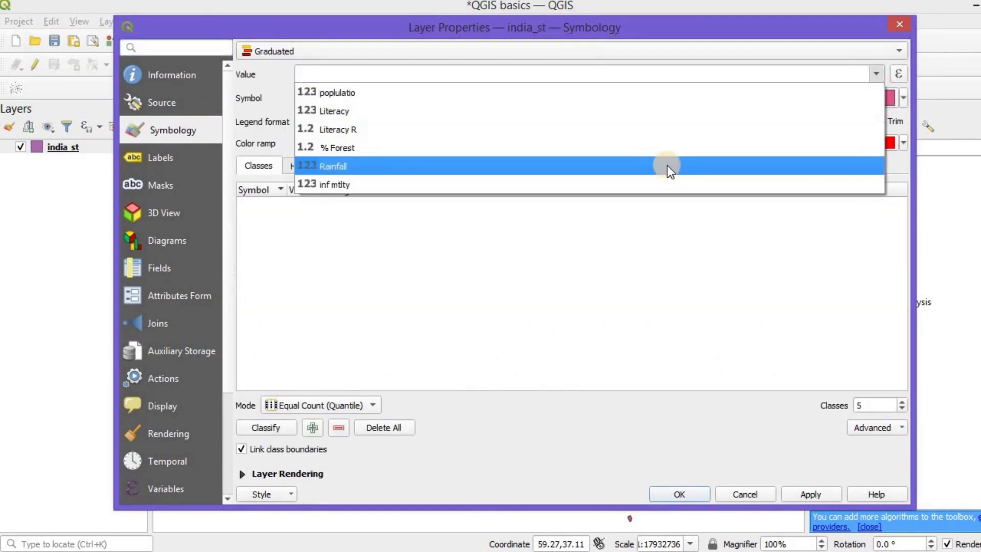
pyautogui.click(634, 146)
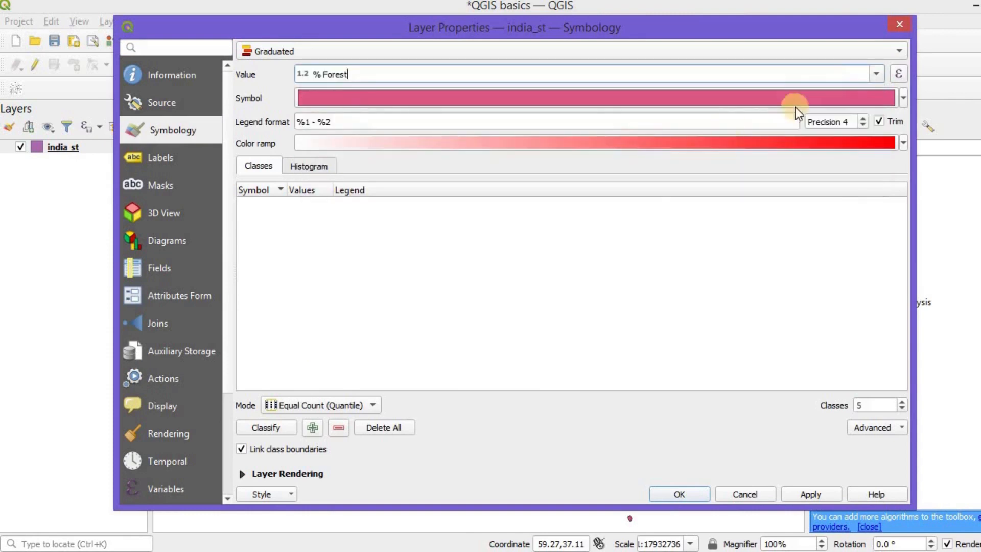
# Choose the Greens color ramp and classify the % Forest values.
pyautogui.click(901, 141)
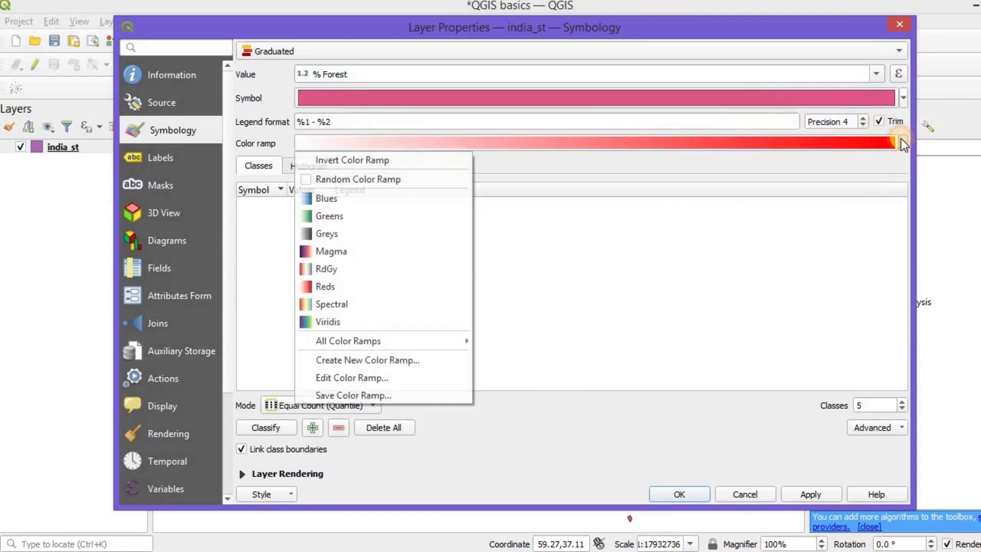
pyautogui.click(362, 216)
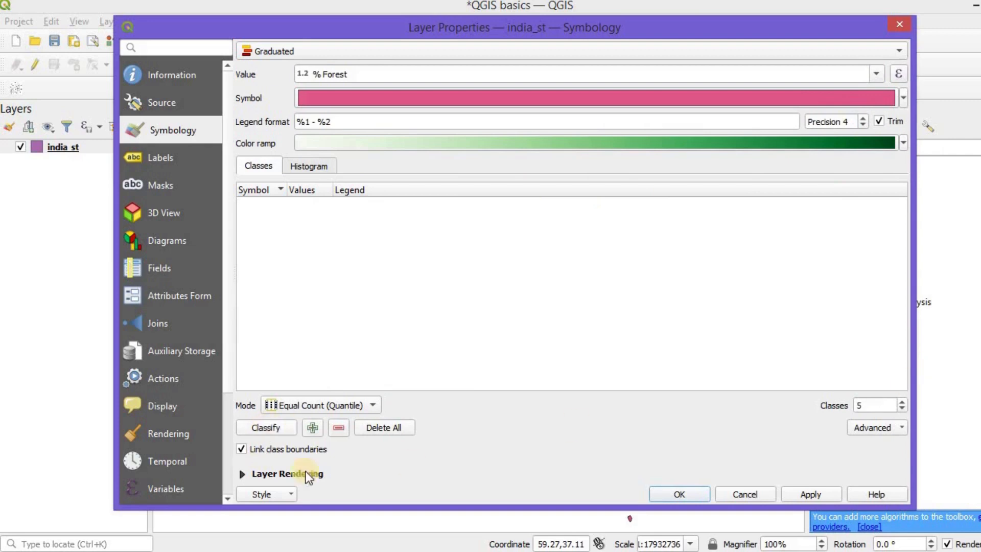
pyautogui.click(266, 427)
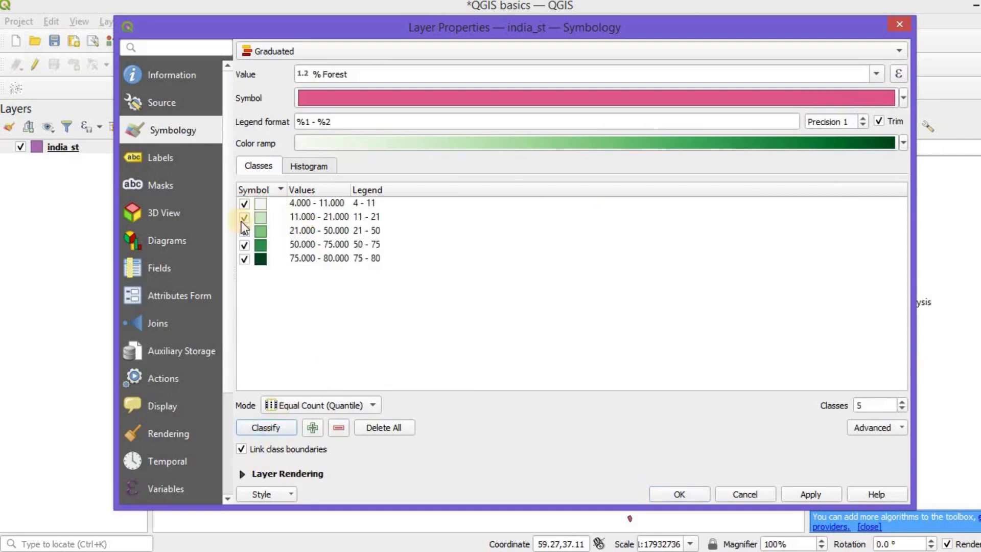
# Set the number of classes to 10 and apply the graduated symbology to the india_st layer.
pyautogui.click(903, 401)
pyautogui.click(903, 400)
pyautogui.click(903, 400)
pyautogui.click(903, 400)
pyautogui.click(903, 400)
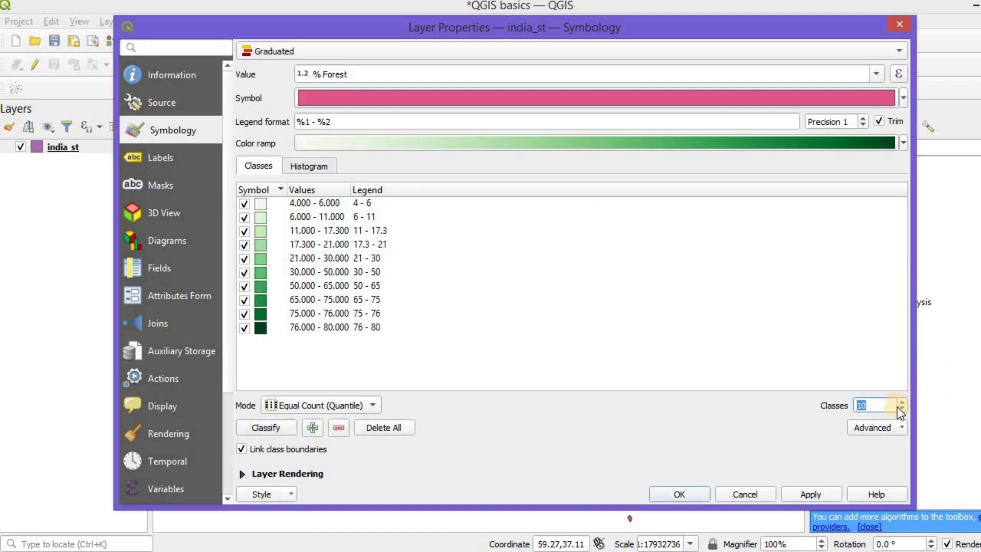
pyautogui.click(485, 356)
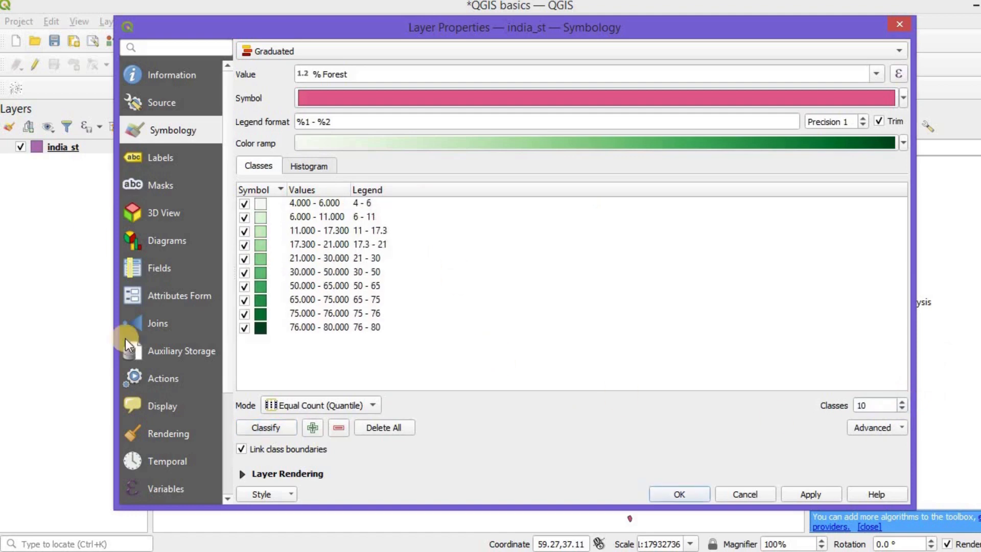
pyautogui.click(819, 491)
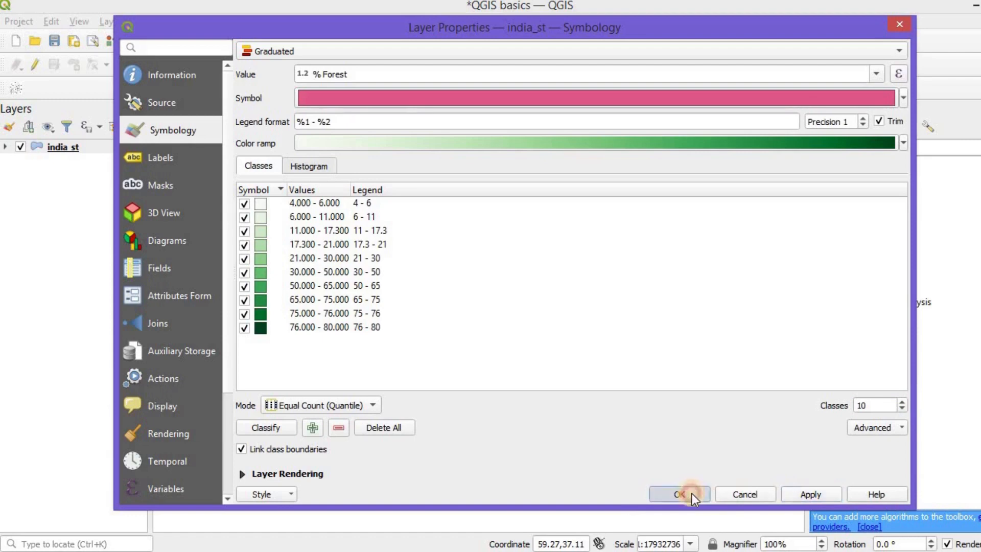
pyautogui.click(679, 493)
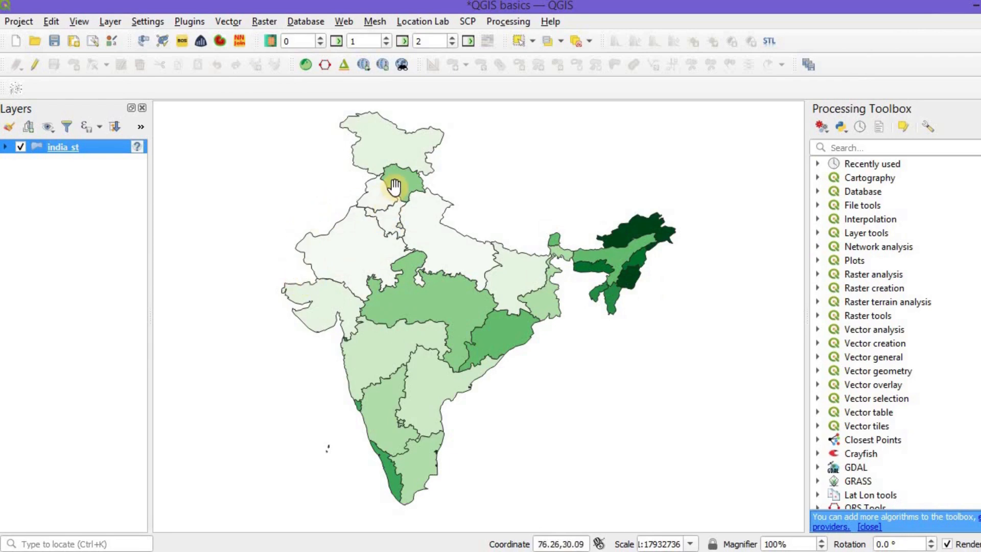
# Write the filter expression "% Forest" >= 50 for the india_st layer in the Query Builder.
pyautogui.rightClick(80, 148)
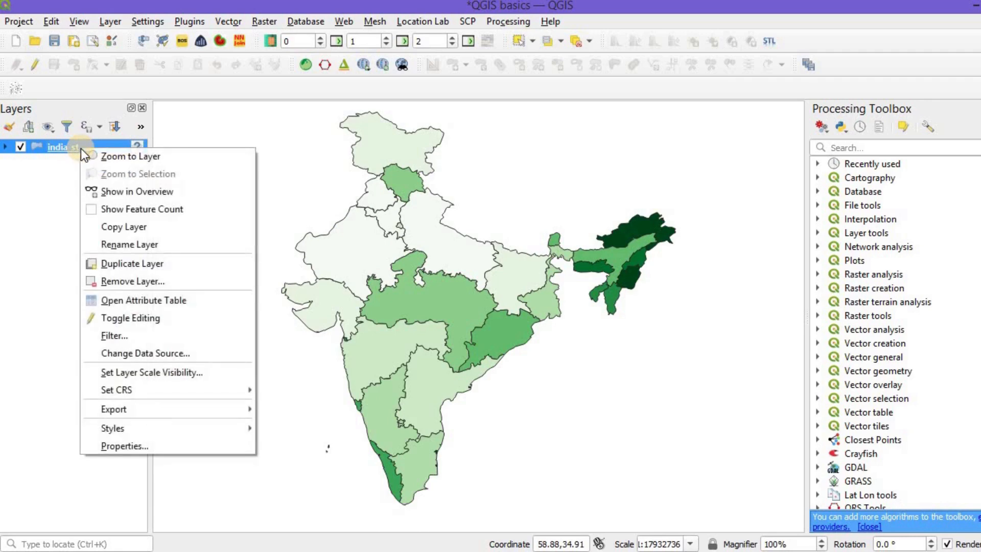
pyautogui.click(211, 336)
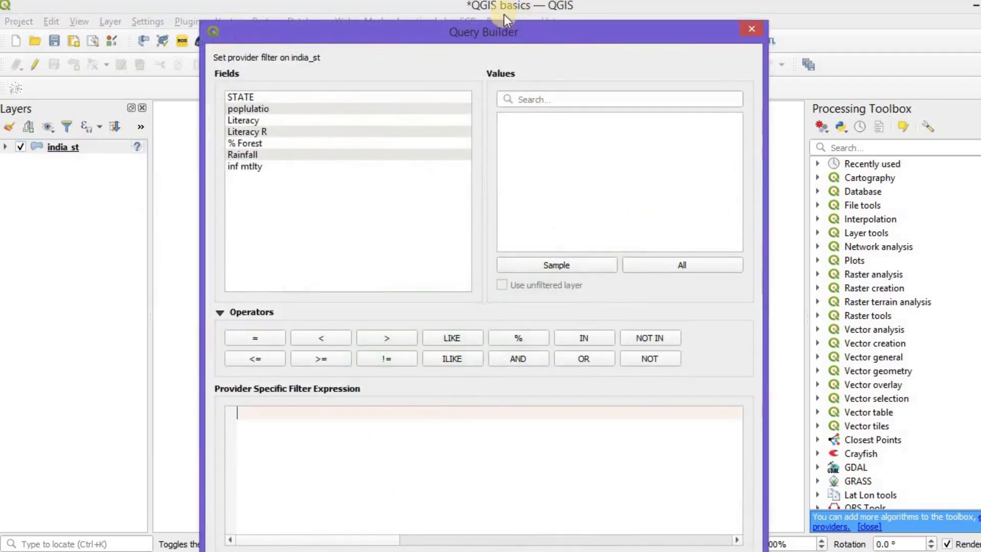
pyautogui.moveTo(506, 39); pyautogui.dragTo(507, 29)
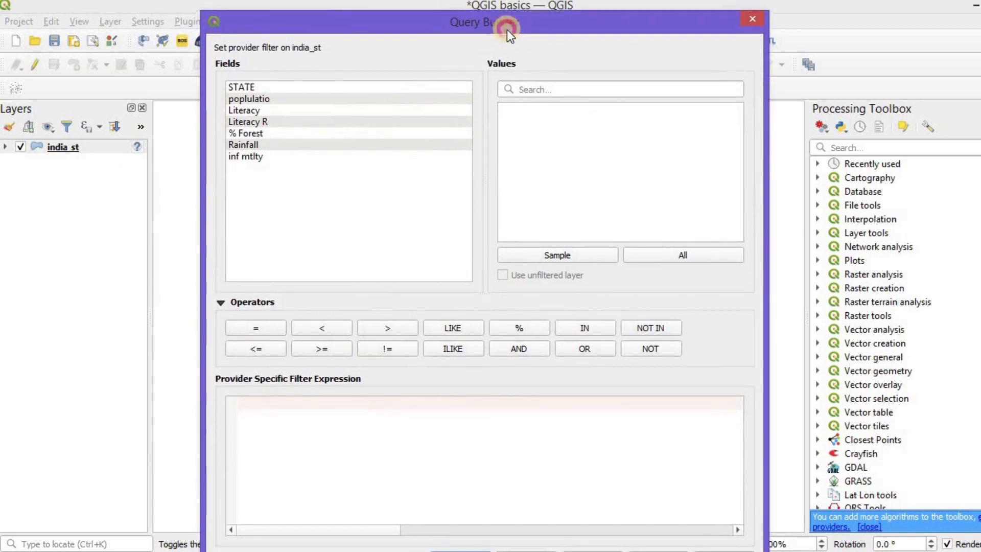
pyautogui.click(253, 133)
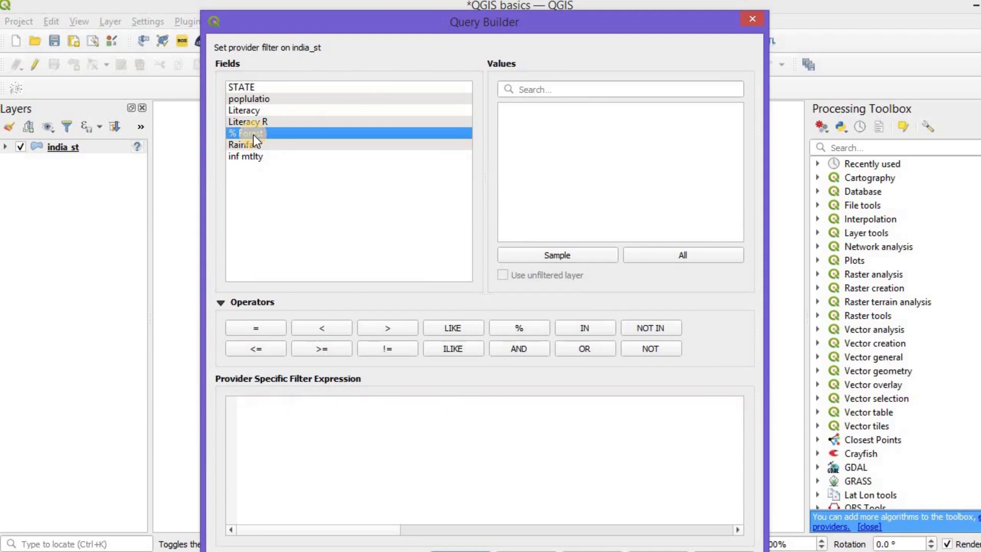
pyautogui.doubleClick(253, 134)
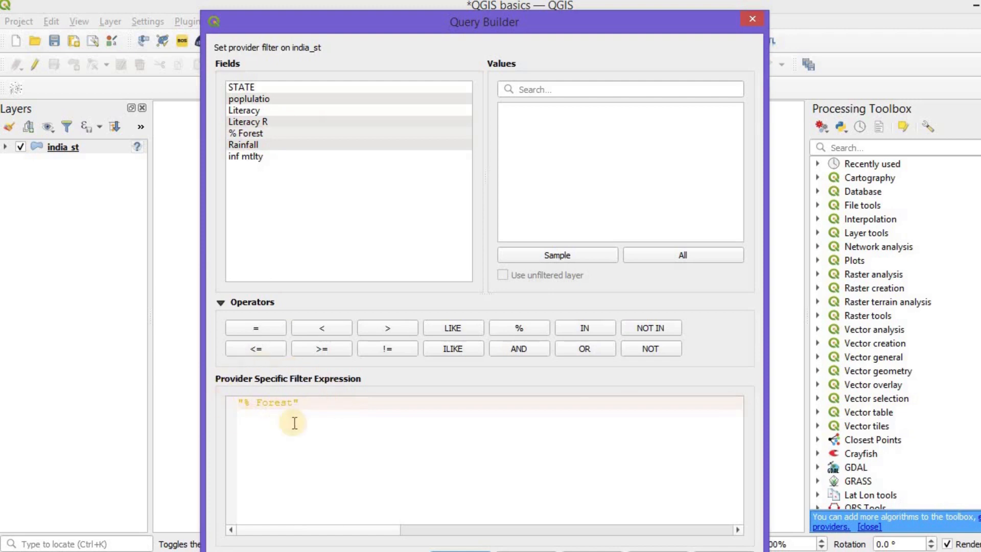
pyautogui.click(304, 403)
pyautogui.click(321, 349)
pyautogui.write('50')
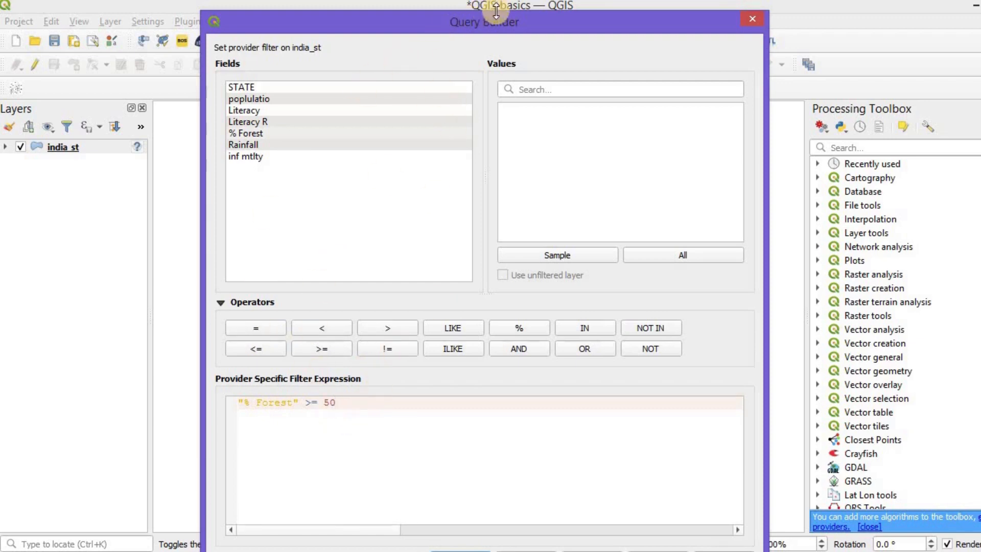
# Test the forest filter expression and apply it to the india_st layer.
pyautogui.moveTo(495, 10); pyautogui.dragTo(492, 134)
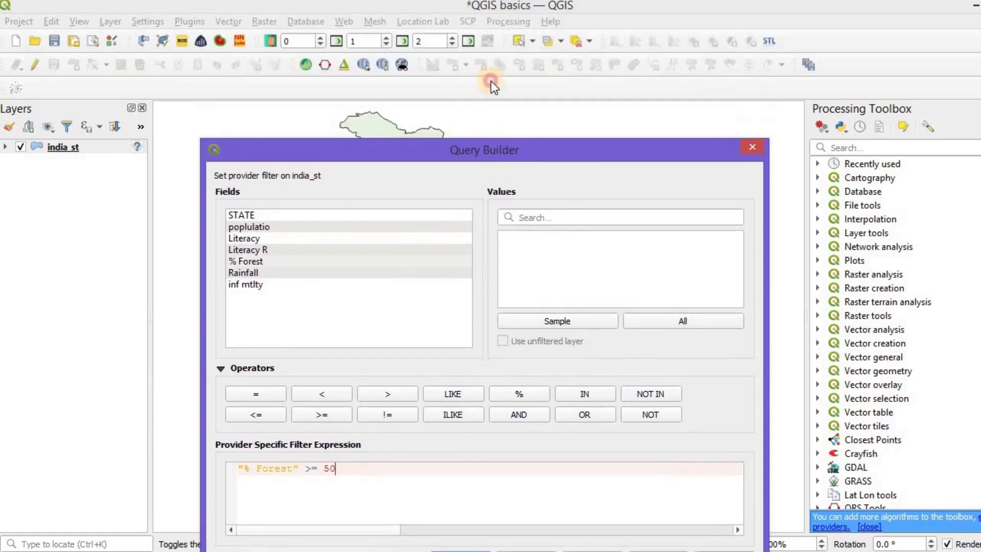
pyautogui.moveTo(493, 87); pyautogui.dragTo(478, 45)
pyautogui.click(495, 456)
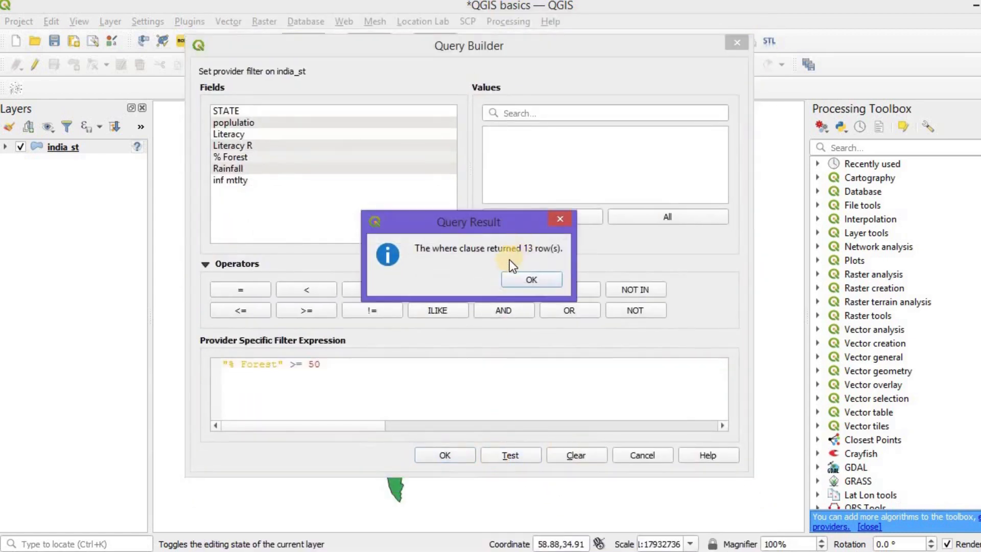
pyautogui.click(526, 280)
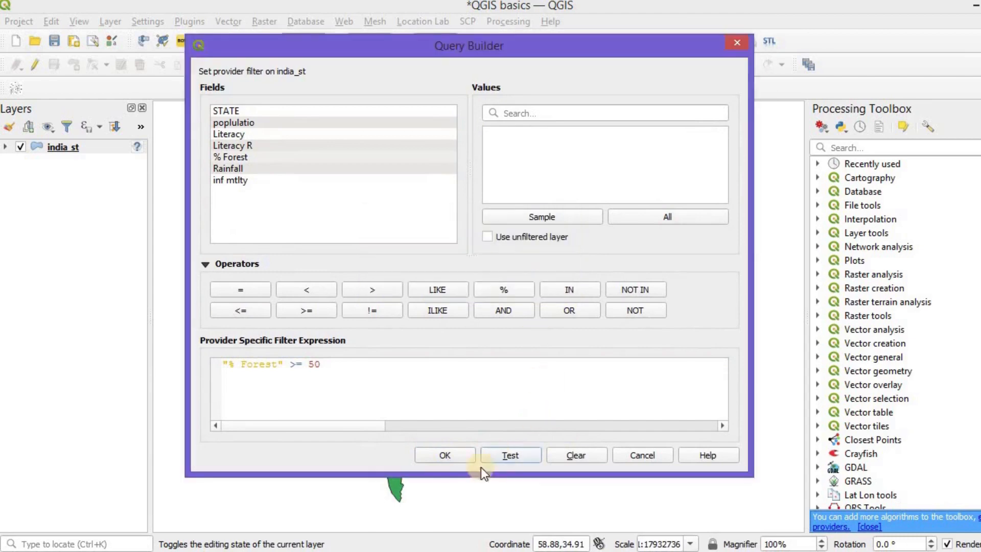
pyautogui.click(449, 455)
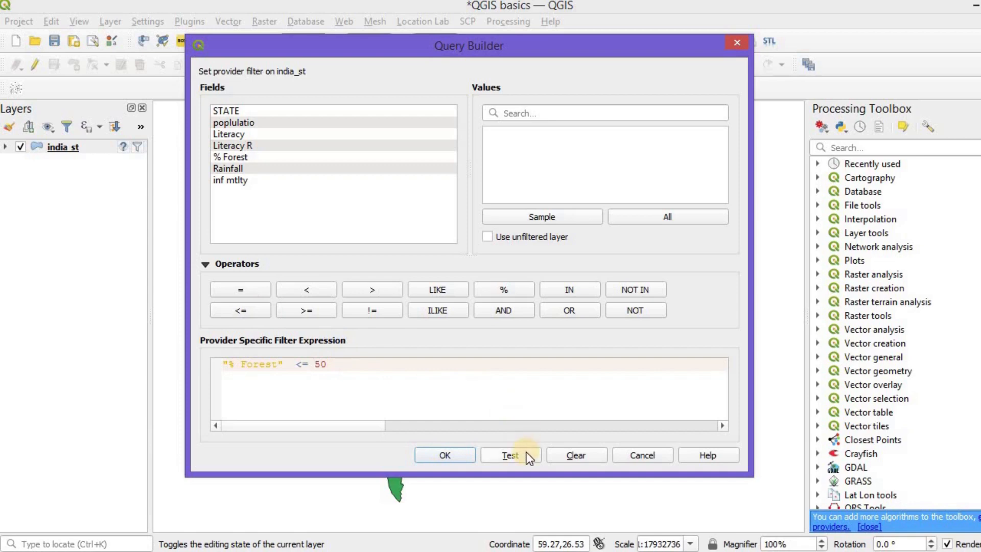
# Test the filter expression "% Forest" <= 50 and apply it to the india_st layer.
pyautogui.click(526, 452)
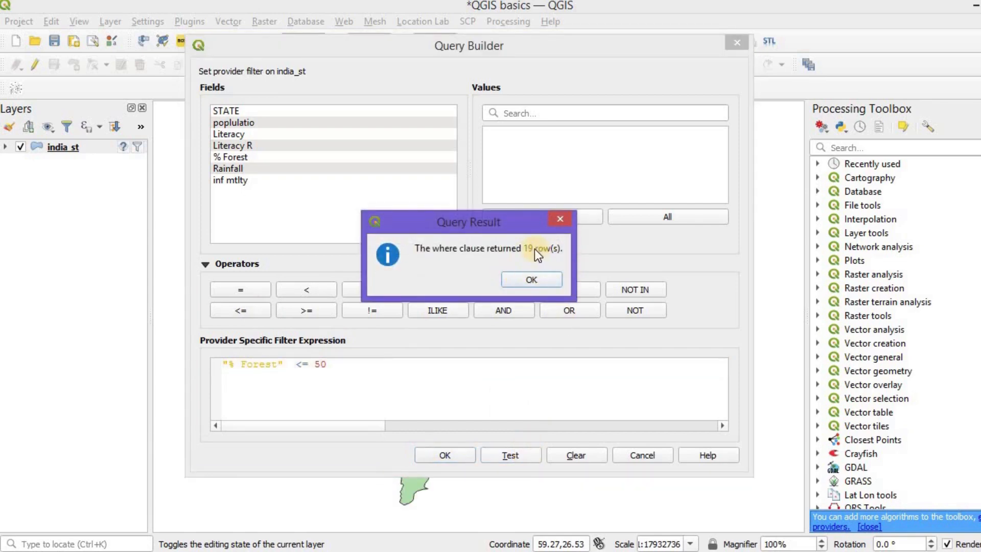
pyautogui.click(510, 284)
pyautogui.click(461, 455)
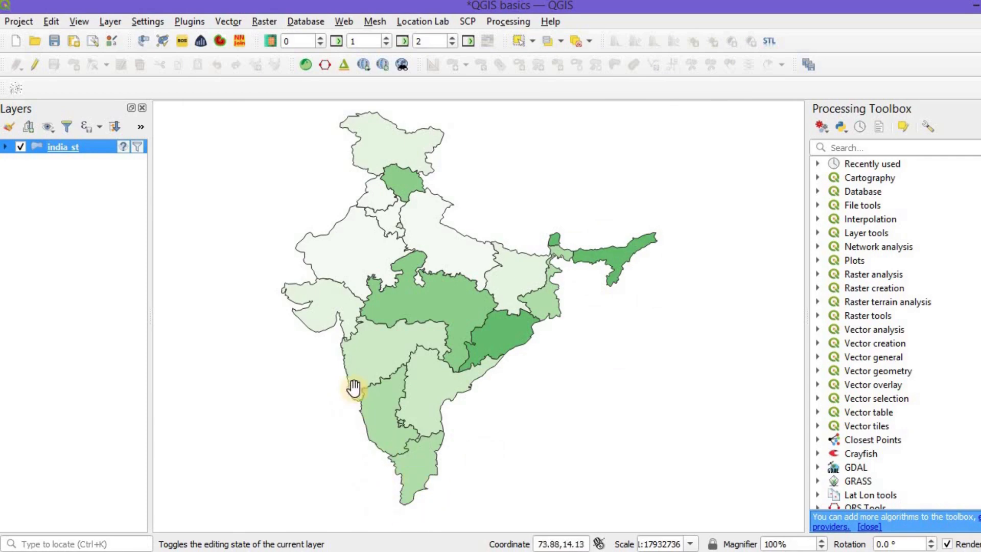
# Extend the india_st forest filter with the condition AND "Literacy R" >= 50 and test the combined expression.
pyautogui.rightClick(87, 149)
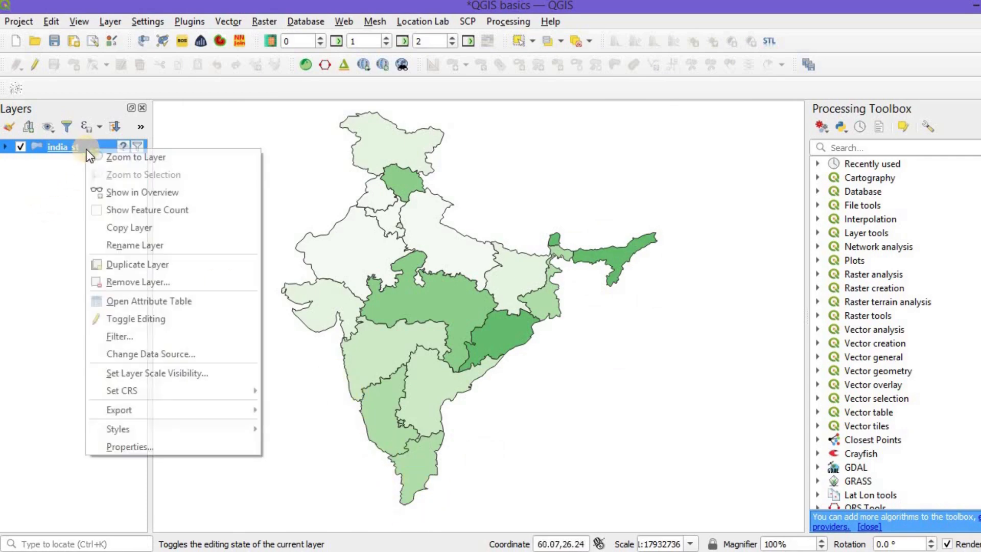
pyautogui.click(170, 335)
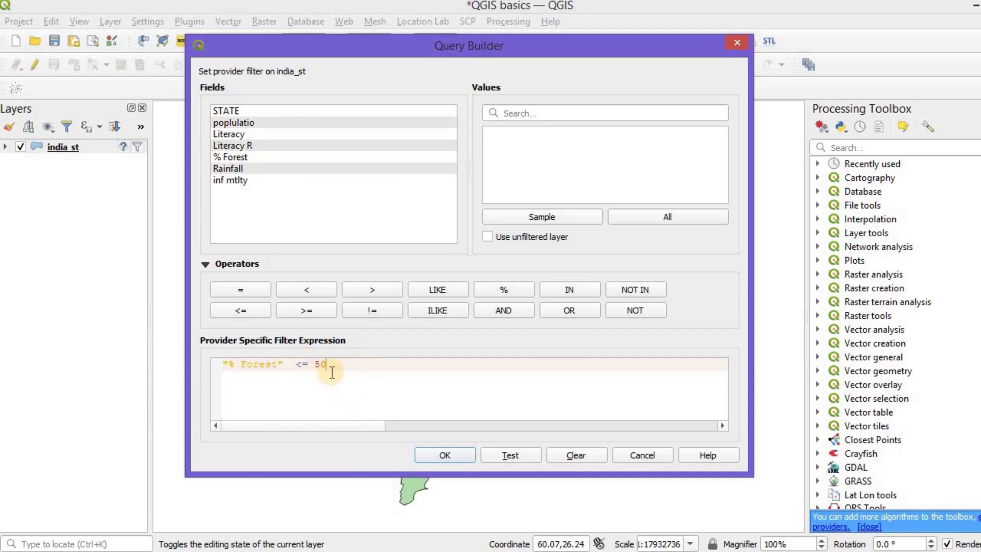
pyautogui.click(486, 313)
pyautogui.doubleClick(238, 146)
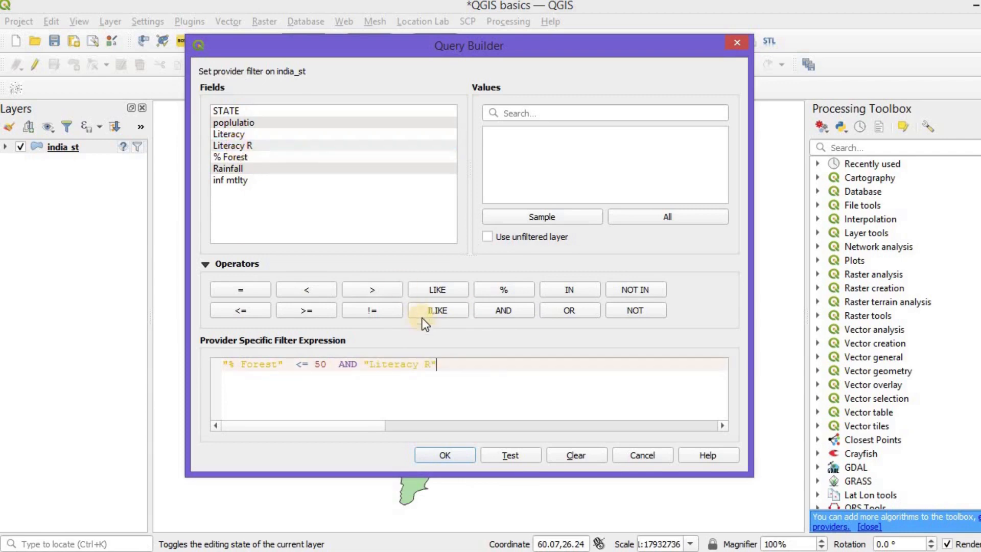
pyautogui.click(312, 314)
pyautogui.write('50')
pyautogui.click(500, 453)
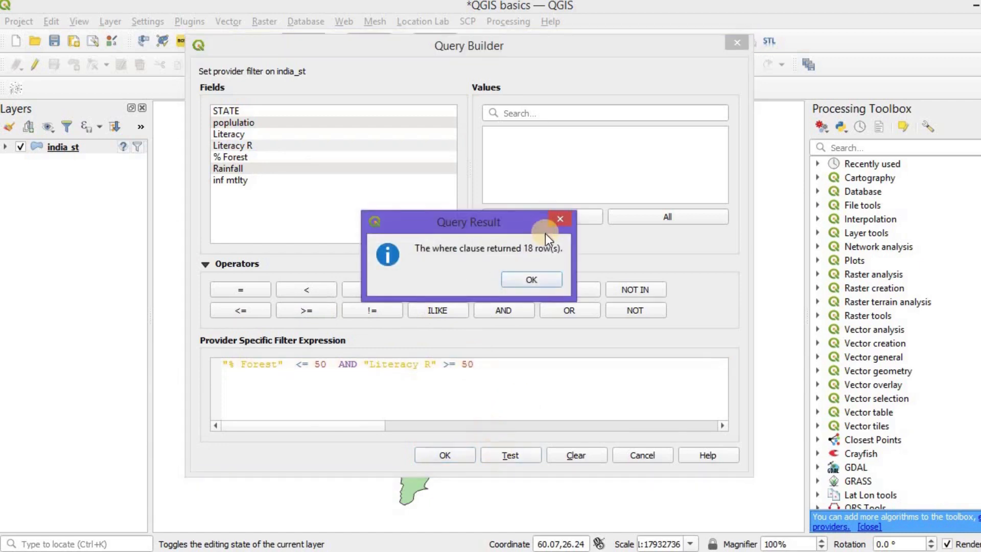
pyautogui.click(543, 280)
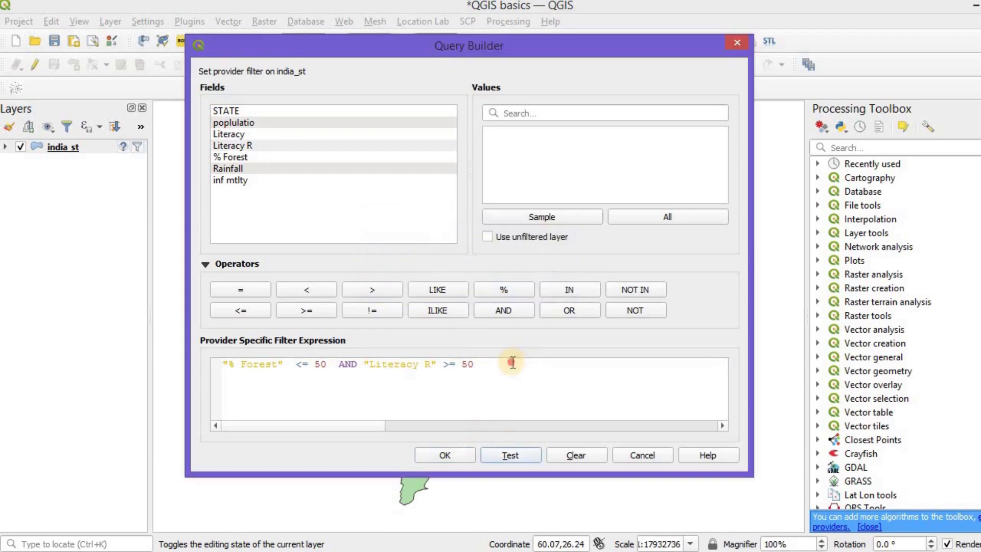
# Set the literacy rate threshold in the filter expression to 80, then test and apply the filter.
pyautogui.click(512, 362)
pyautogui.press('BackSpace')
pyautogui.press('BackSpace')
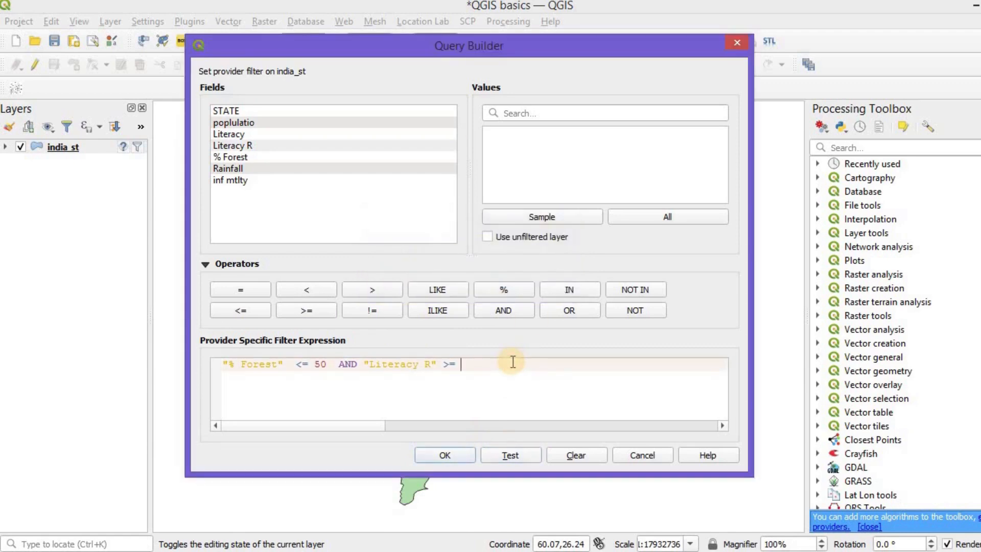
pyautogui.write('80')
pyautogui.click(507, 458)
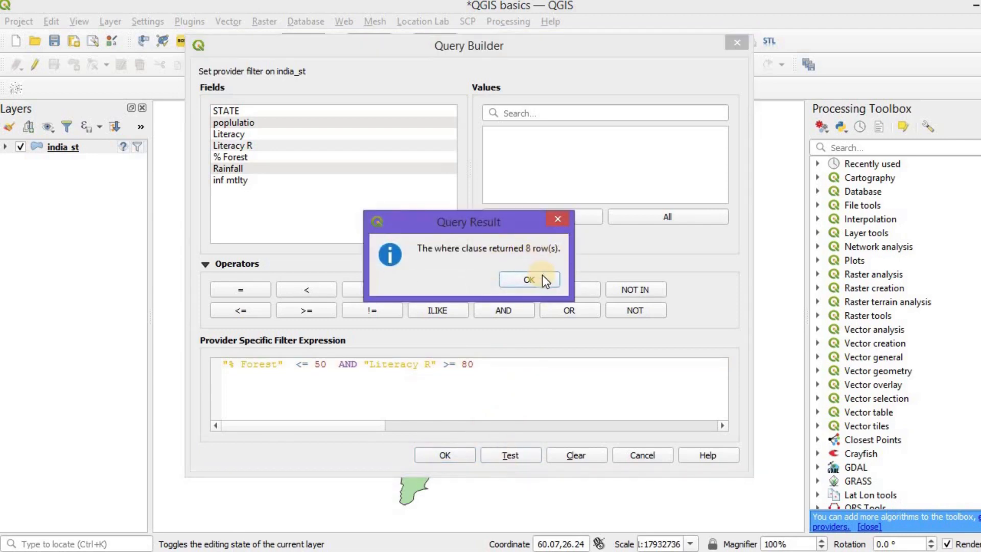
pyautogui.click(543, 278)
pyautogui.click(457, 452)
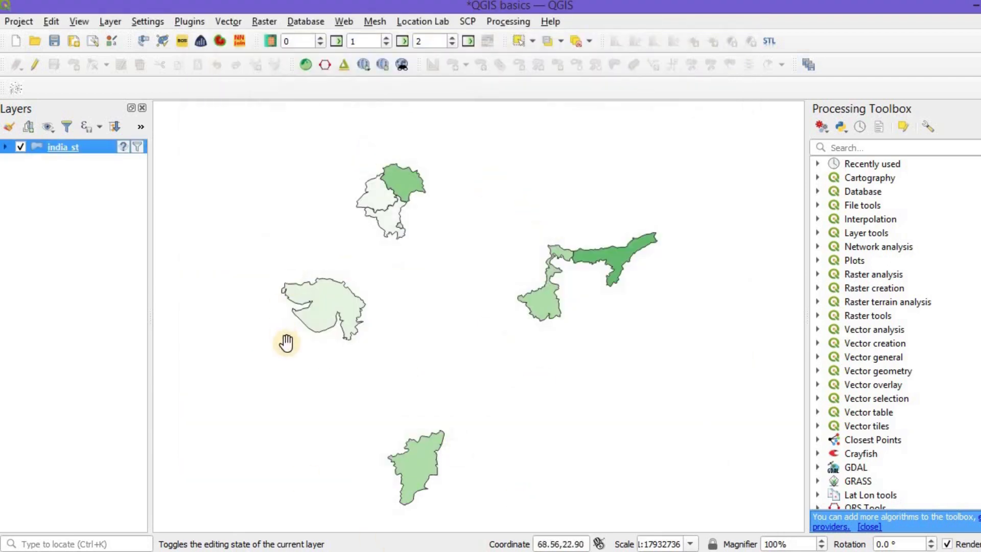
# Clear the combined forest and literacy filter from the india_st layer.
pyautogui.rightClick(84, 150)
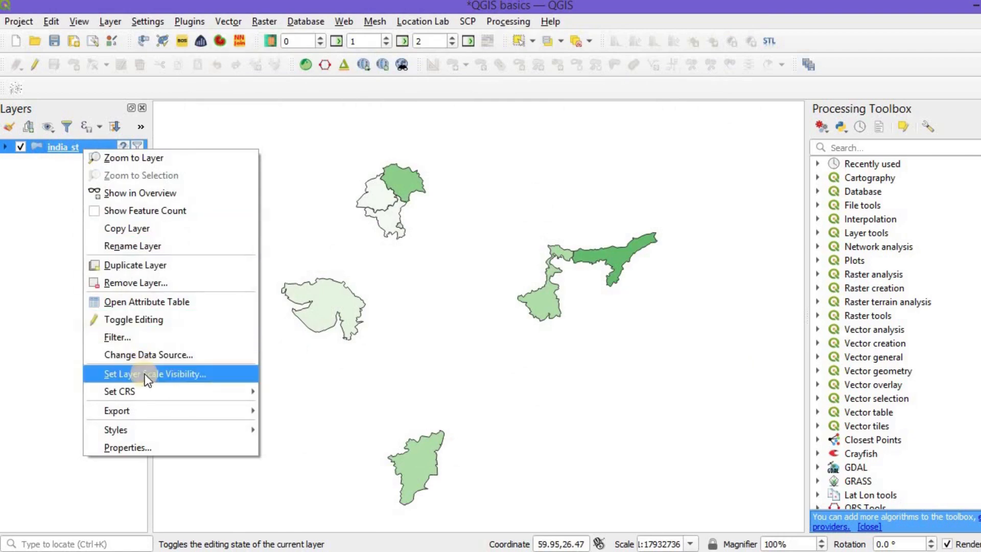
pyautogui.click(154, 339)
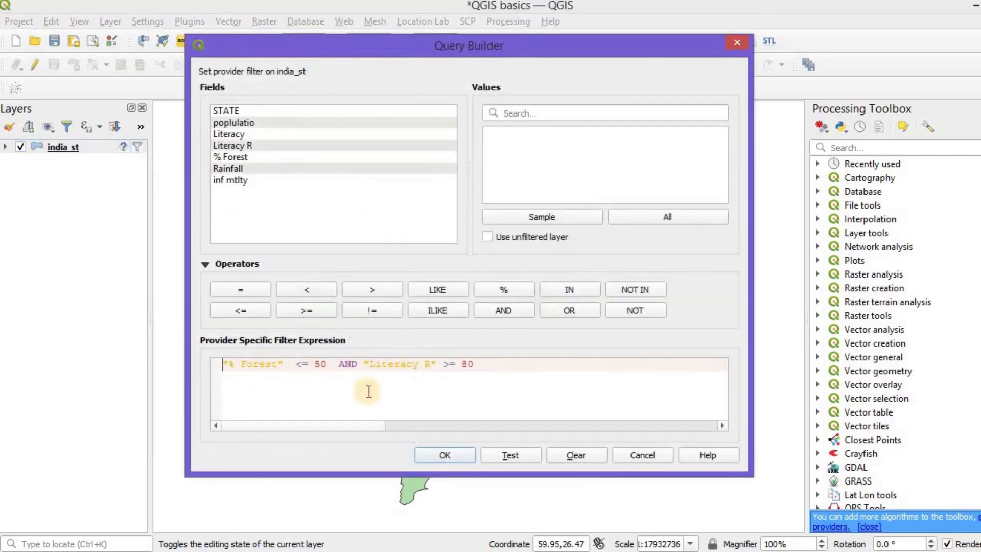
pyautogui.click(445, 454)
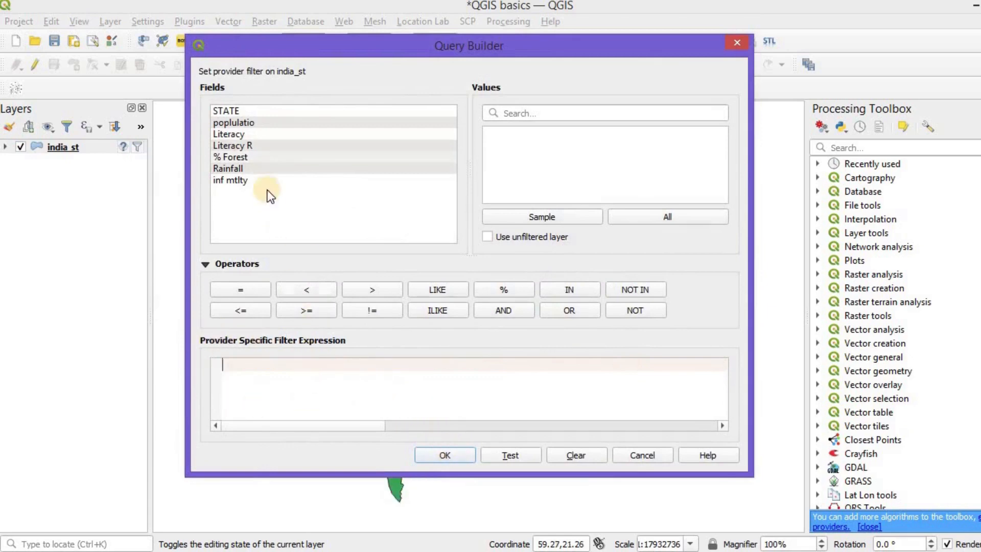
# Write the filter expression "% Forest" >= 70 AND "Rainfall" >= 800 for the india_st layer.
pyautogui.doubleClick(234, 155)
pyautogui.click(314, 310)
pyautogui.write('70')
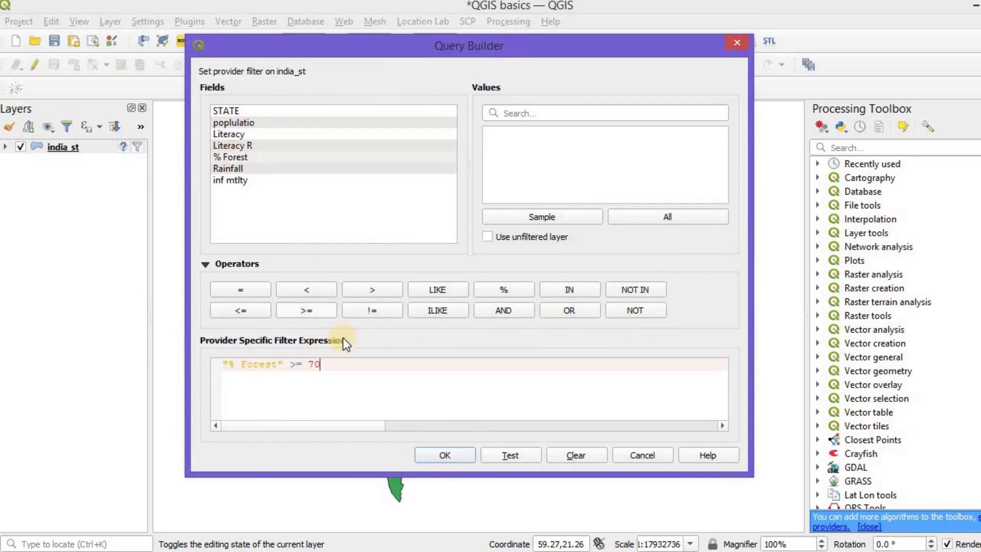
pyautogui.click(505, 311)
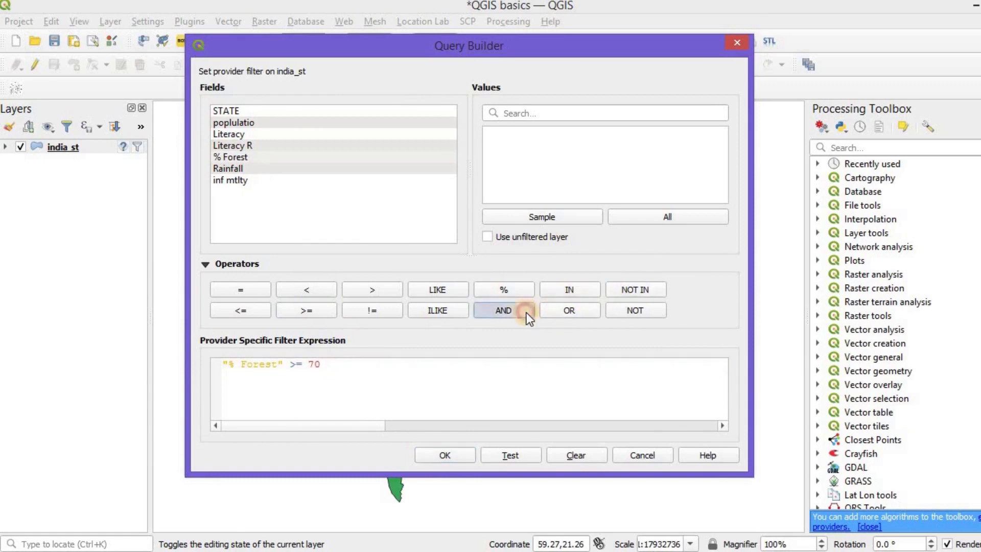
pyautogui.click(234, 168)
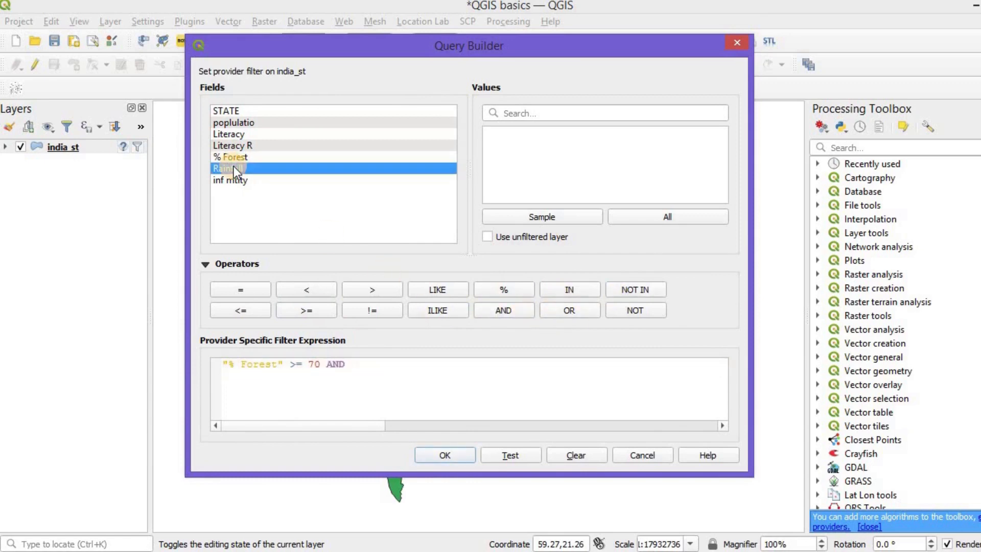
pyautogui.doubleClick(234, 168)
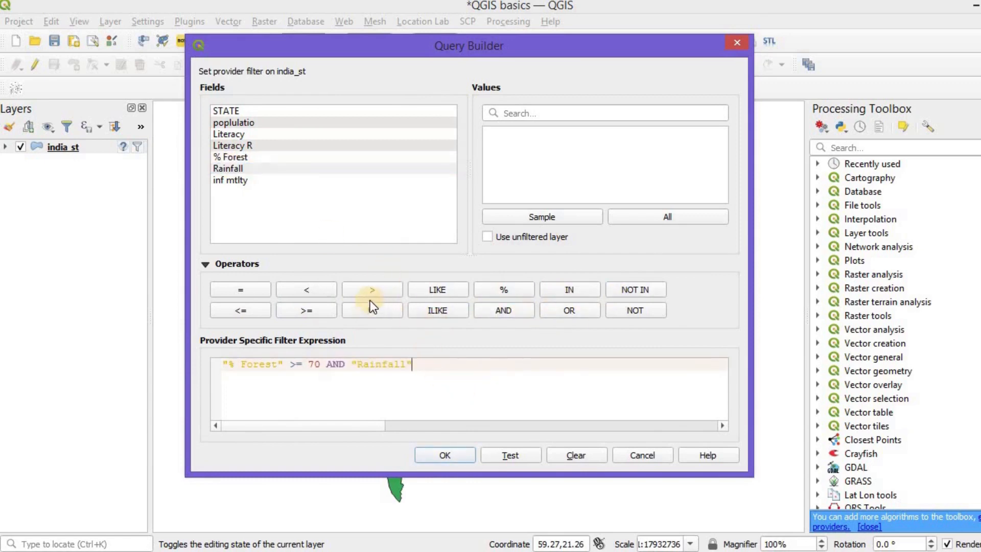
pyautogui.click(332, 312)
pyautogui.write('800')
# Test the combined forest and rainfall filter expression and apply it to the india_st layer.
pyautogui.click(522, 453)
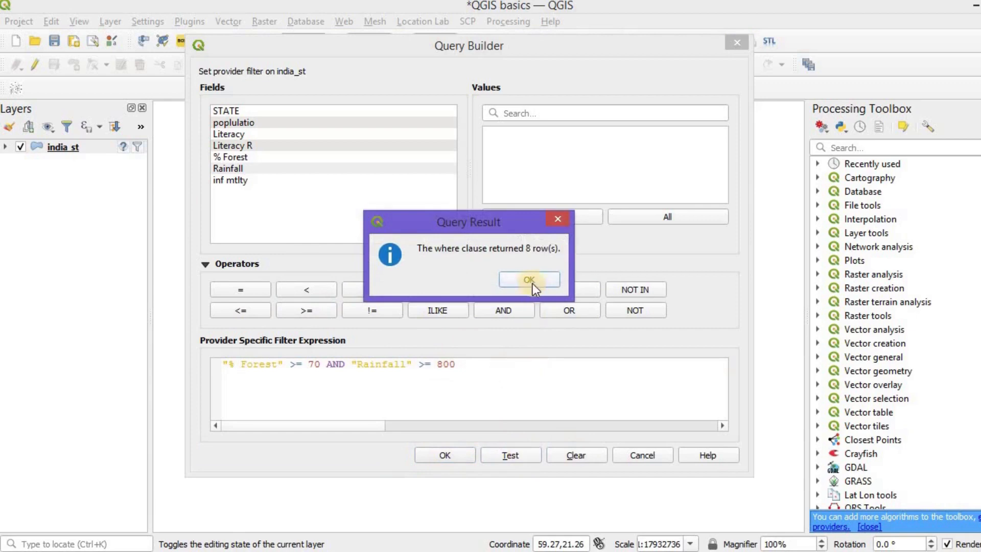
pyautogui.click(529, 280)
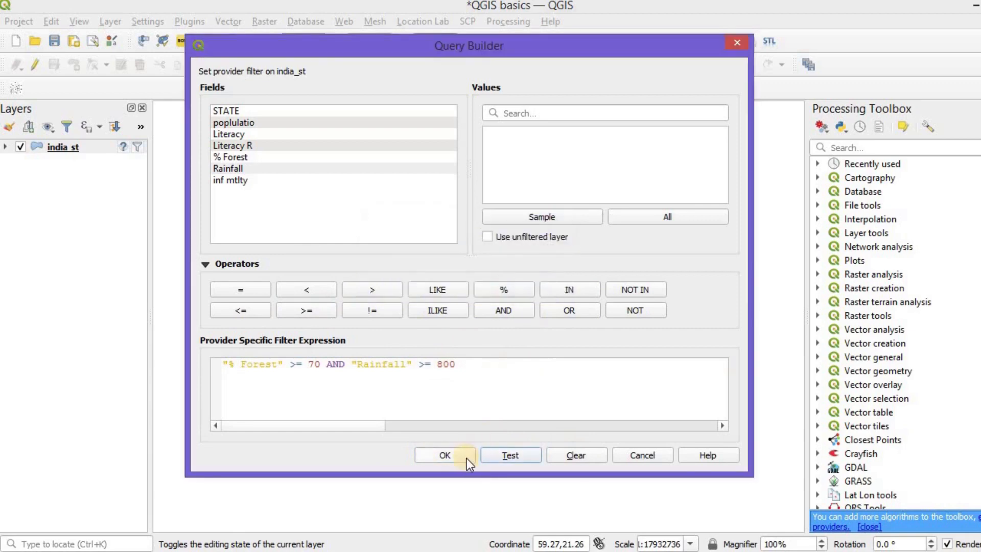
pyautogui.click(461, 455)
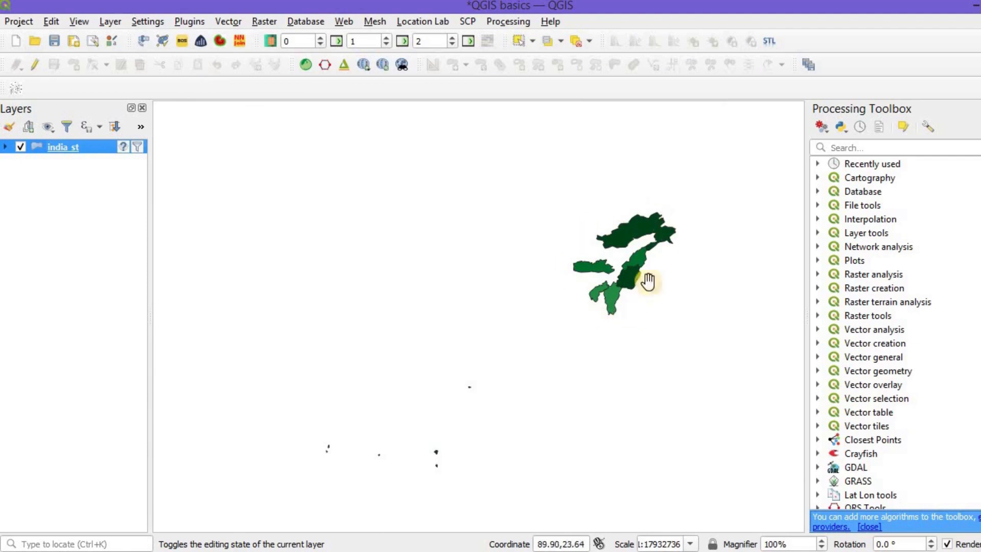
# Open the india_st layer's forest and rainfall filter in the Query Builder.
pyautogui.rightClick(88, 147)
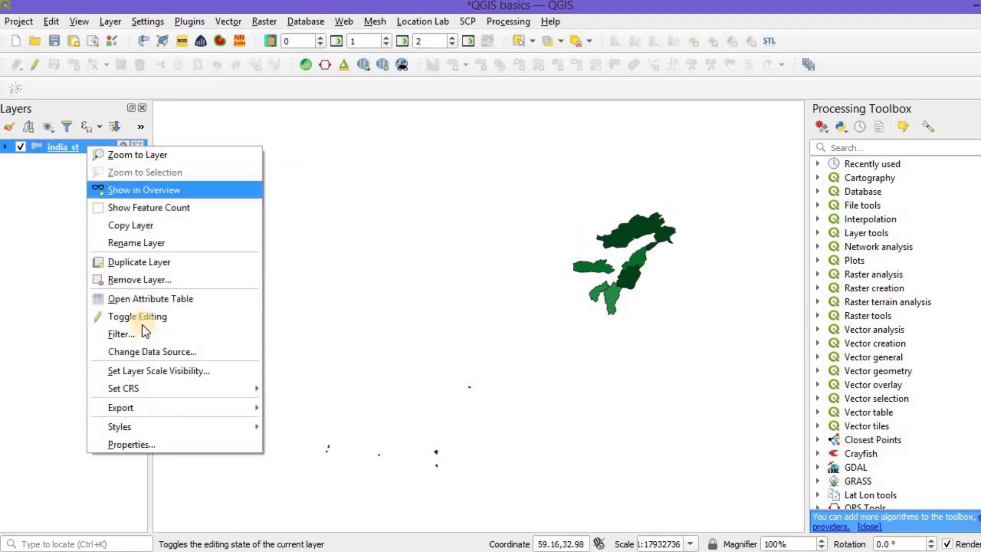
pyautogui.click(153, 334)
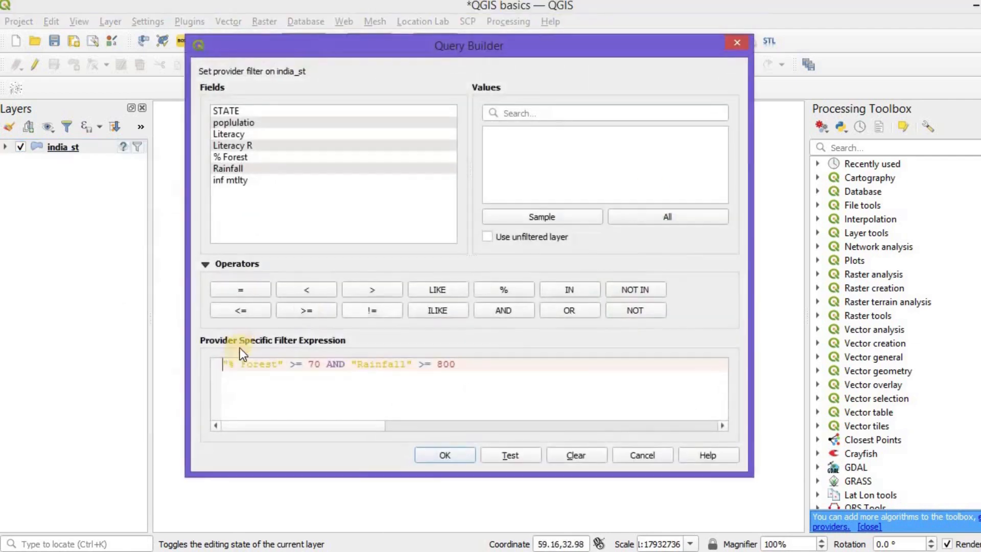